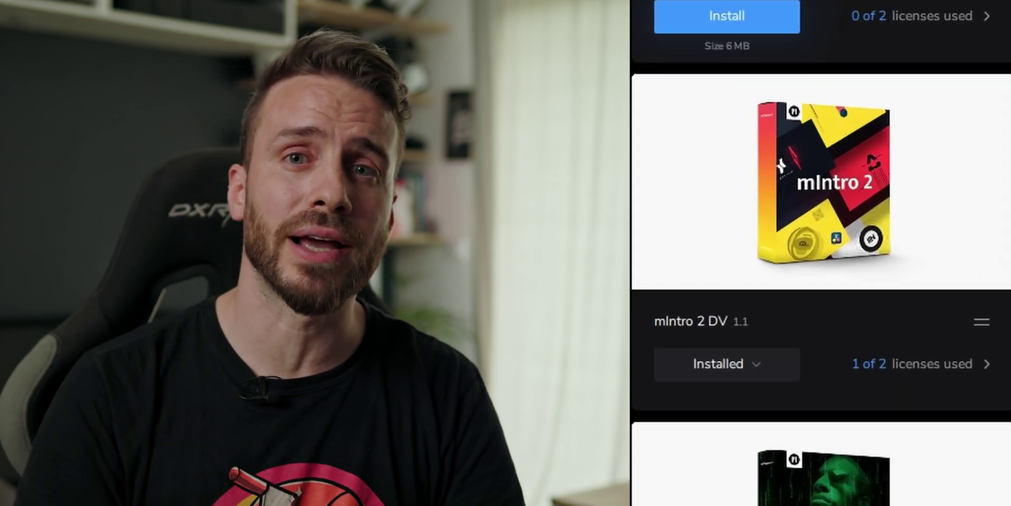
# Reveal the Reinstall (Repair) and Uninstall options for the installed mIntro 2 DV pack
pyautogui.click(759, 364)
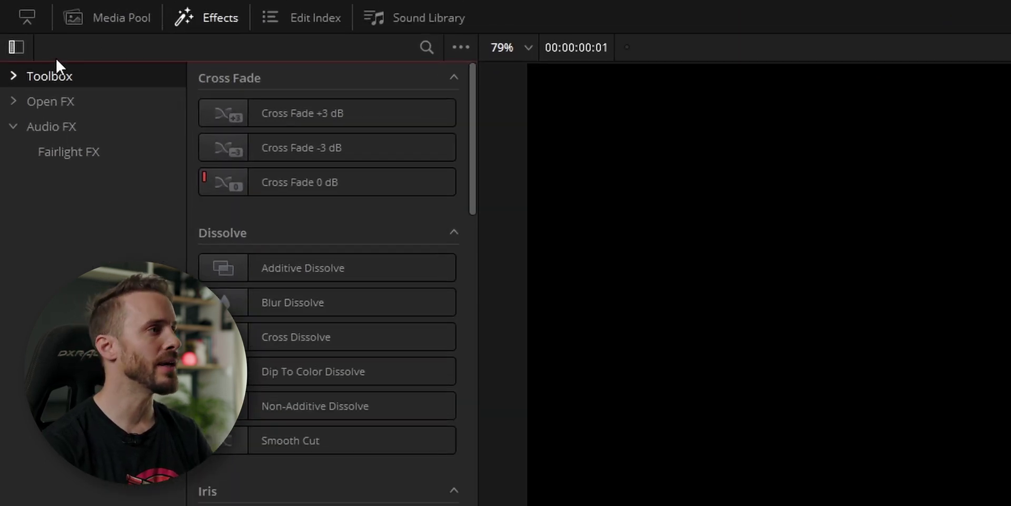
# Browse Toolbox > Titles > MotionVFX > mIntro 2, then search the effects library for 'mintro'
pyautogui.click(15, 74)
pyautogui.click(25, 151)
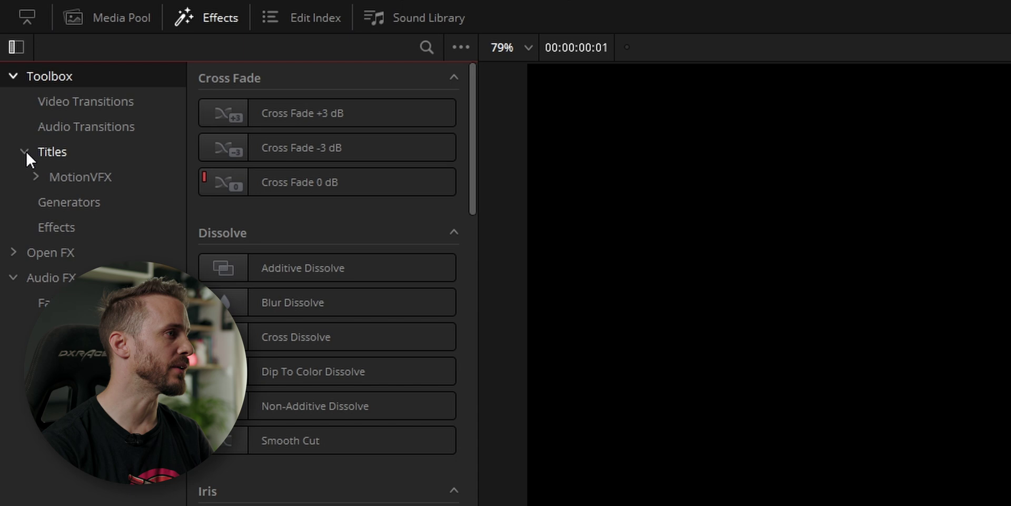
pyautogui.click(81, 210)
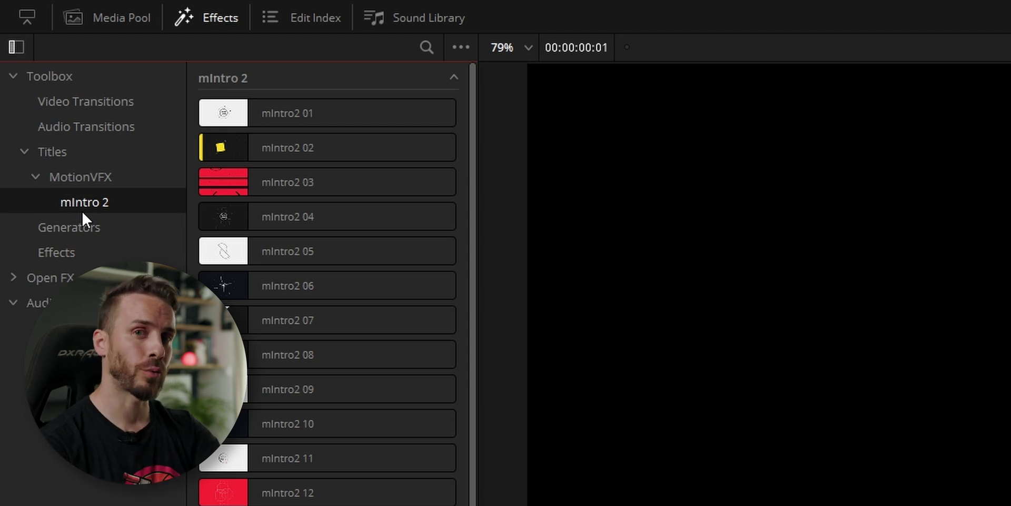
pyautogui.click(42, 74)
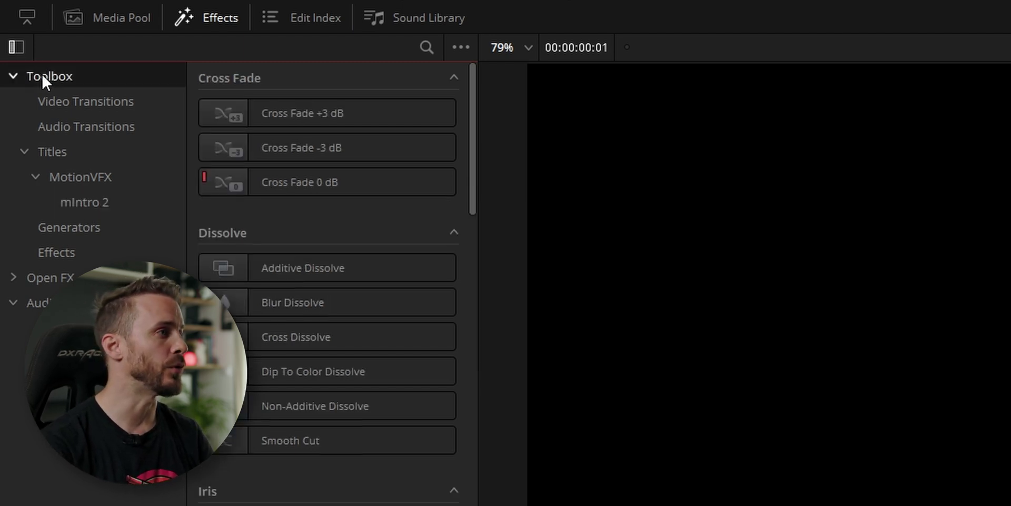
pyautogui.click(422, 44)
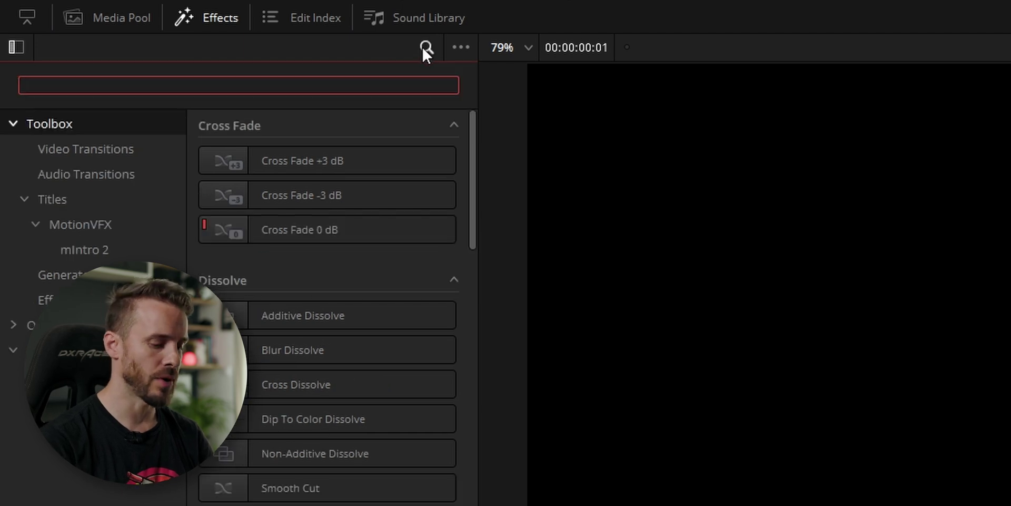
pyautogui.write('mintro')
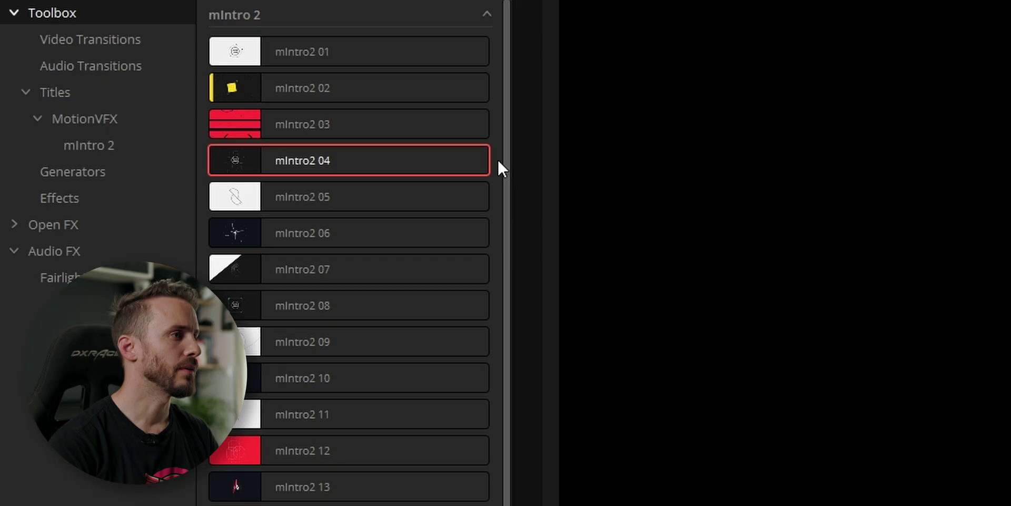
# Place the mIntro2 04 title on track V1 and switch it from Logo to Text
pyautogui.moveTo(420, 156); pyautogui.dragTo(472, 432)
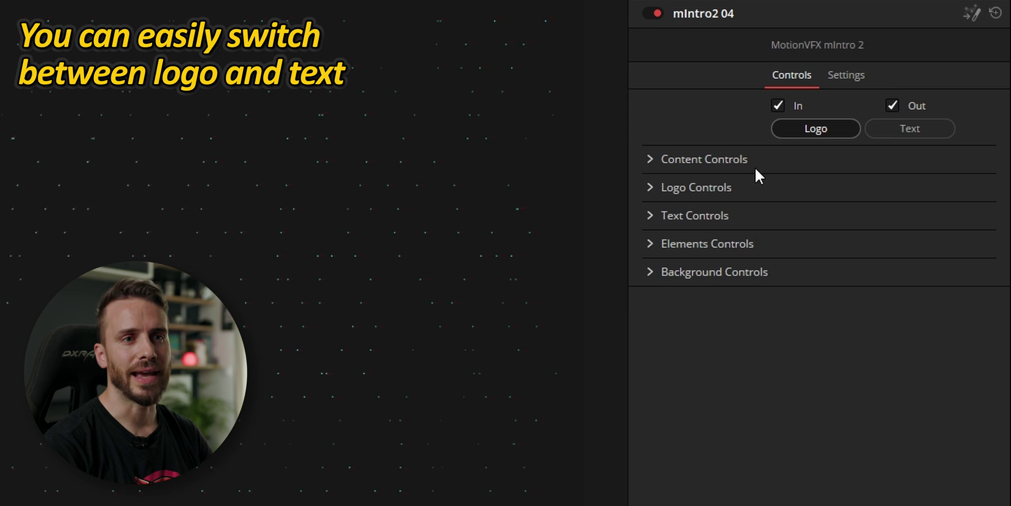
pyautogui.click(909, 129)
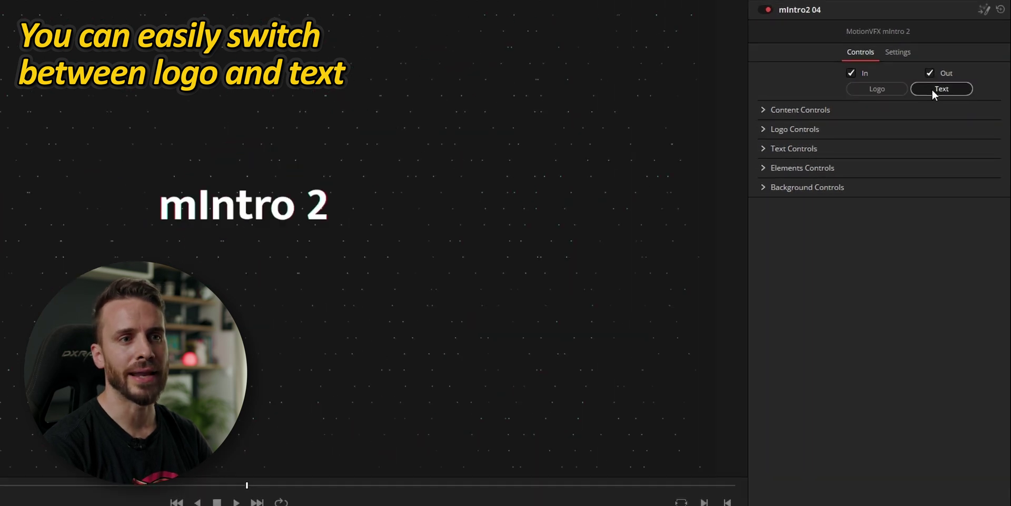
# Replace the 'mIntro 2' title text with RETRO on one line and NERD beneath it
pyautogui.click(764, 149)
pyautogui.moveTo(845, 196); pyautogui.dragTo(725, 142)
pyautogui.write('RETRO')
pyautogui.press('Return')
pyautogui.write('NERD')
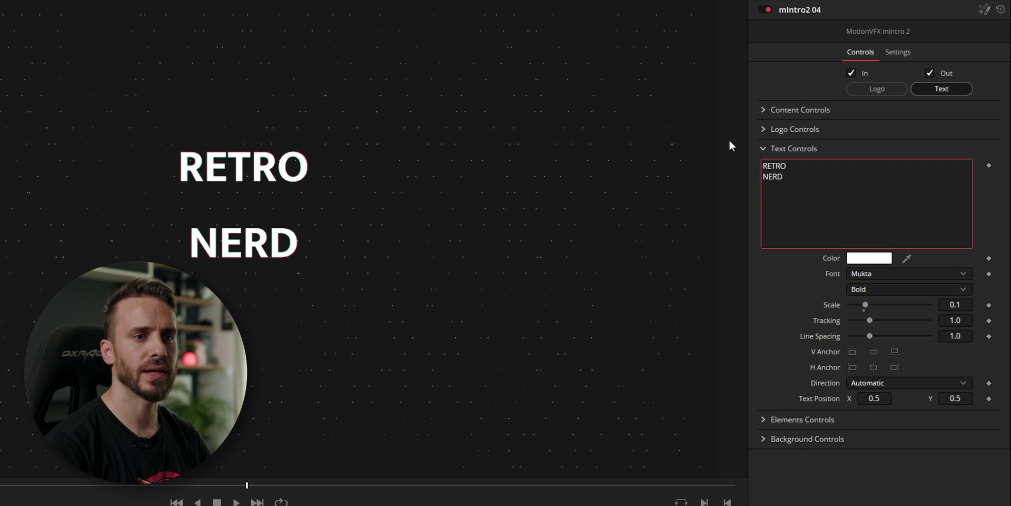
pyautogui.click(881, 273)
# Set the title font to Teko at scale 0.25 and tighten line spacing to about 0.361
pyautogui.write('teko')
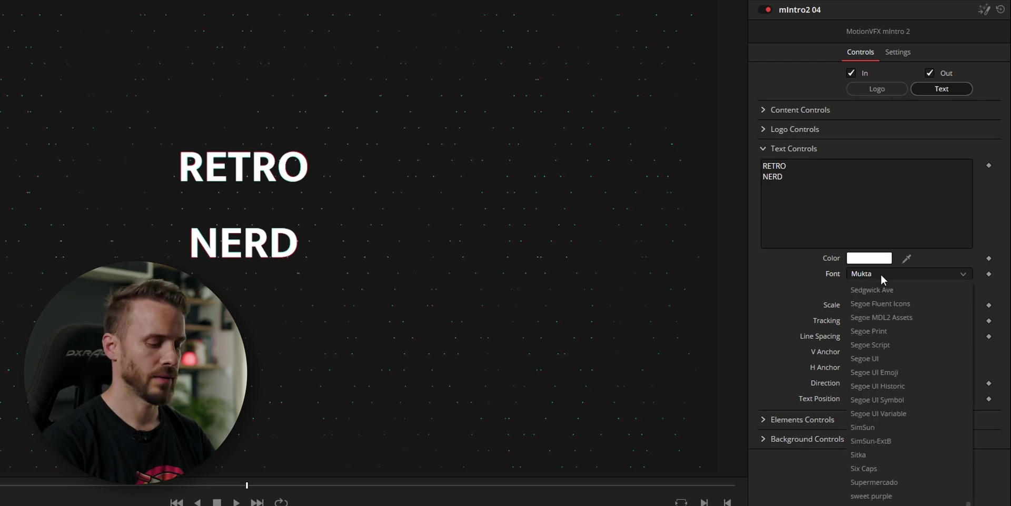
pyautogui.press('Return')
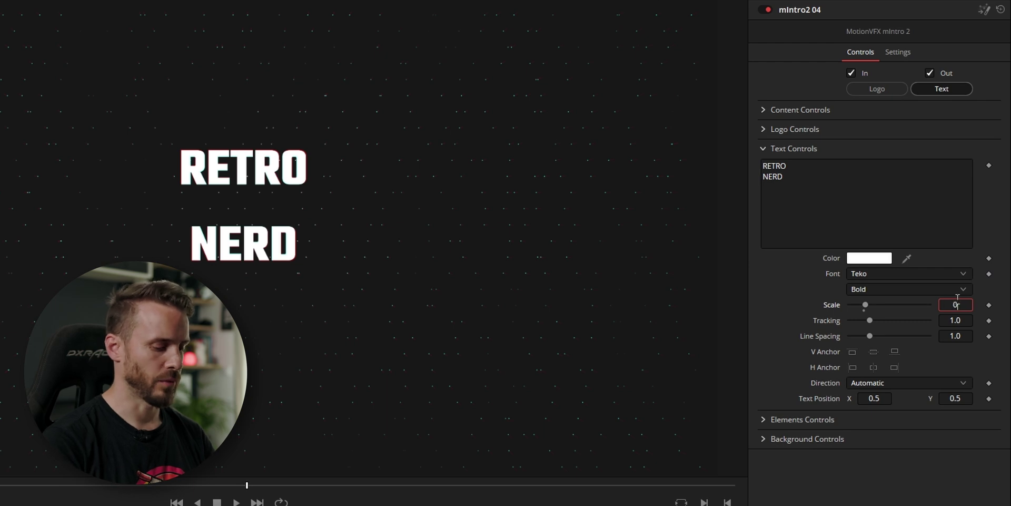
pyautogui.moveTo(870, 336); pyautogui.dragTo(860, 340)
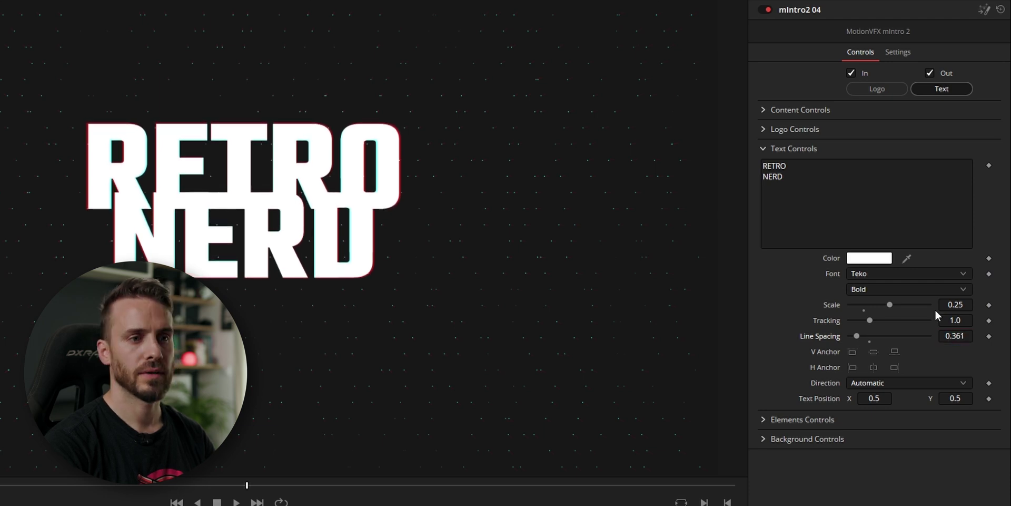
# Shift the dots element colour toward blue
pyautogui.click(762, 419)
pyautogui.scroll(-3, 861, 362)
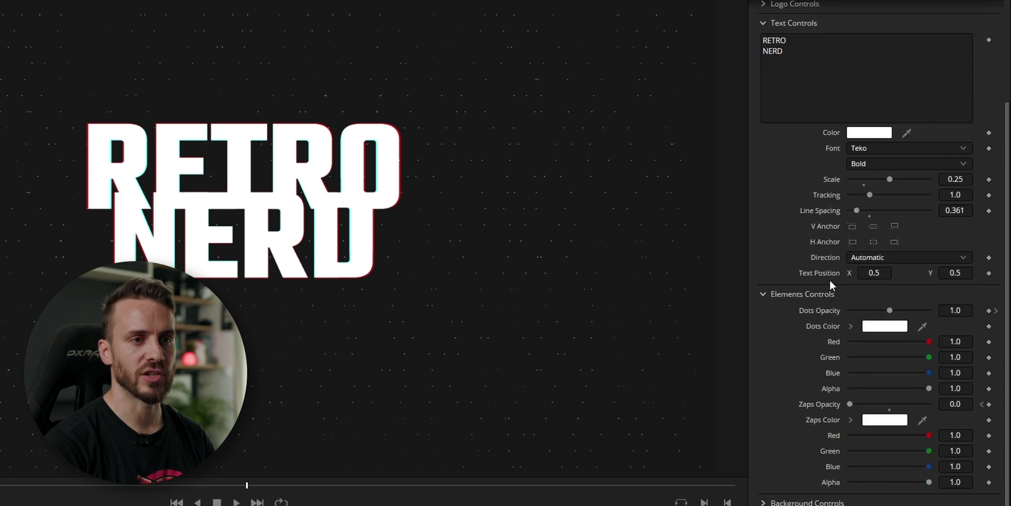
pyautogui.click(851, 326)
pyautogui.moveTo(959, 375); pyautogui.dragTo(960, 385)
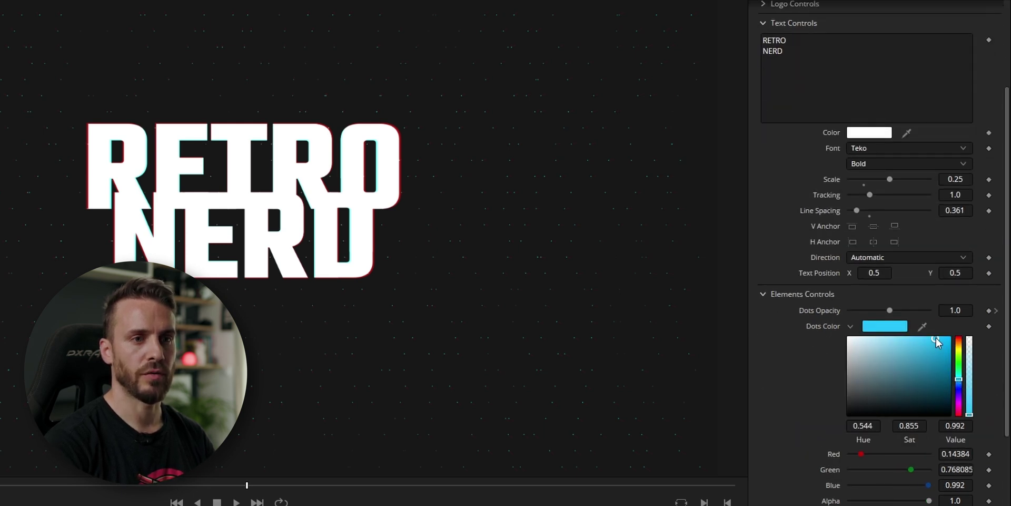
# Make the zaps element colour magenta
pyautogui.scroll(-3, 817, 353)
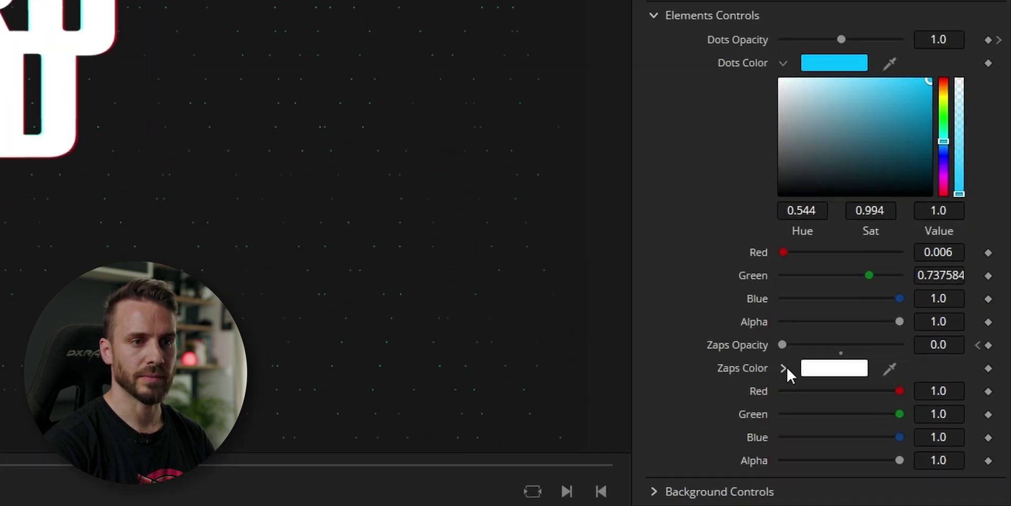
pyautogui.click(851, 420)
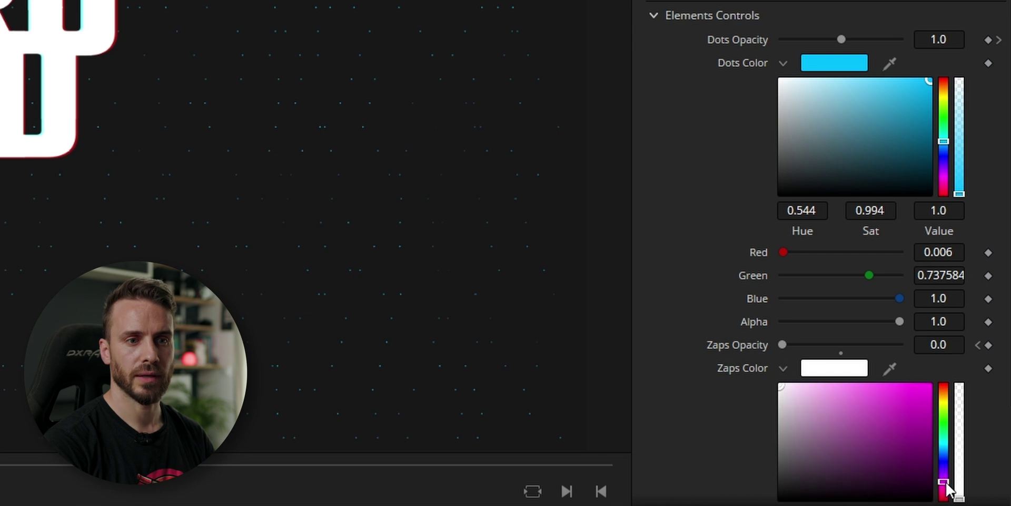
pyautogui.click(923, 385)
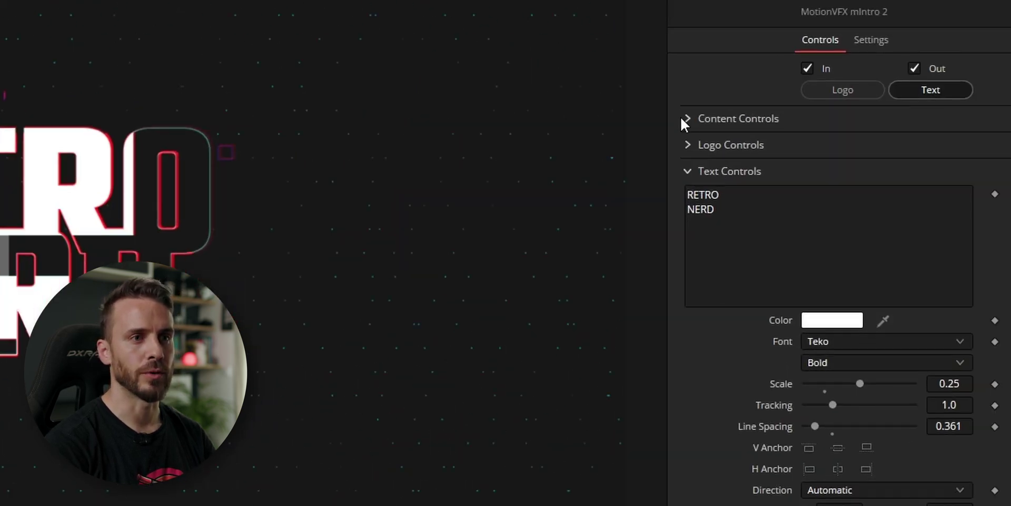
pyautogui.click(687, 118)
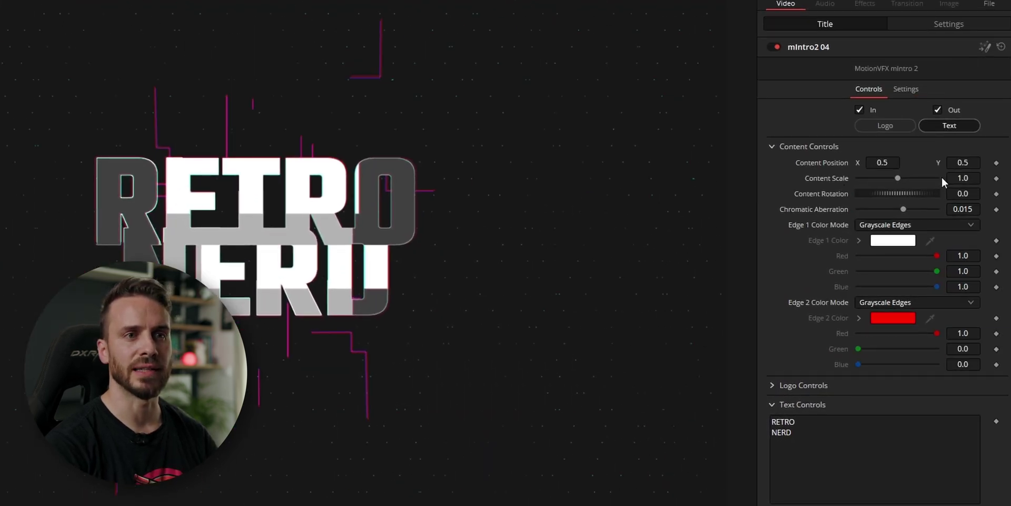
# Raise Content Scale to about 1.035 and Chromatic Aberration to 0.076
pyautogui.moveTo(968, 180); pyautogui.dragTo(939, 179)
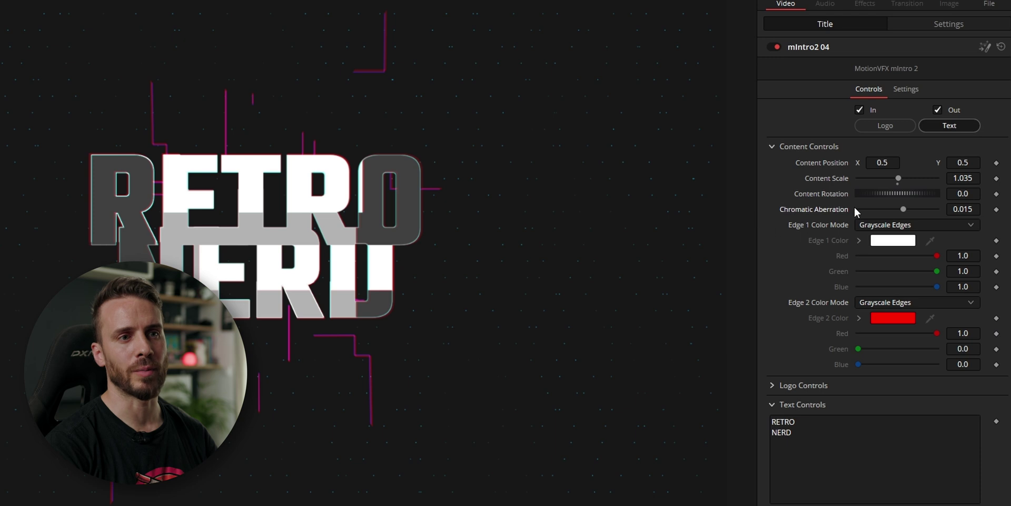
pyautogui.moveTo(903, 210); pyautogui.dragTo(927, 209)
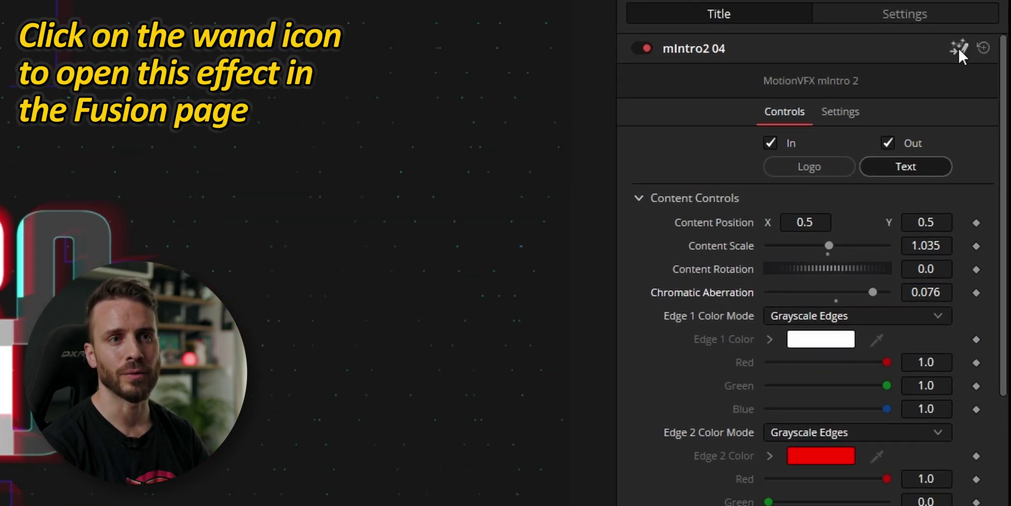
# Open the title in Fusion and keyframe Chromatic Aberration at 0.076 on frame 64
pyautogui.click(958, 47)
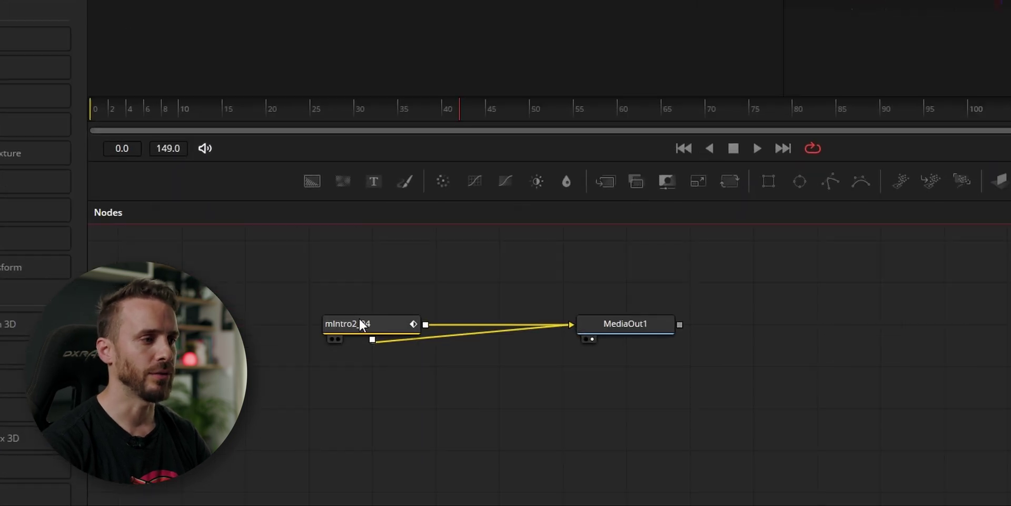
pyautogui.click(348, 327)
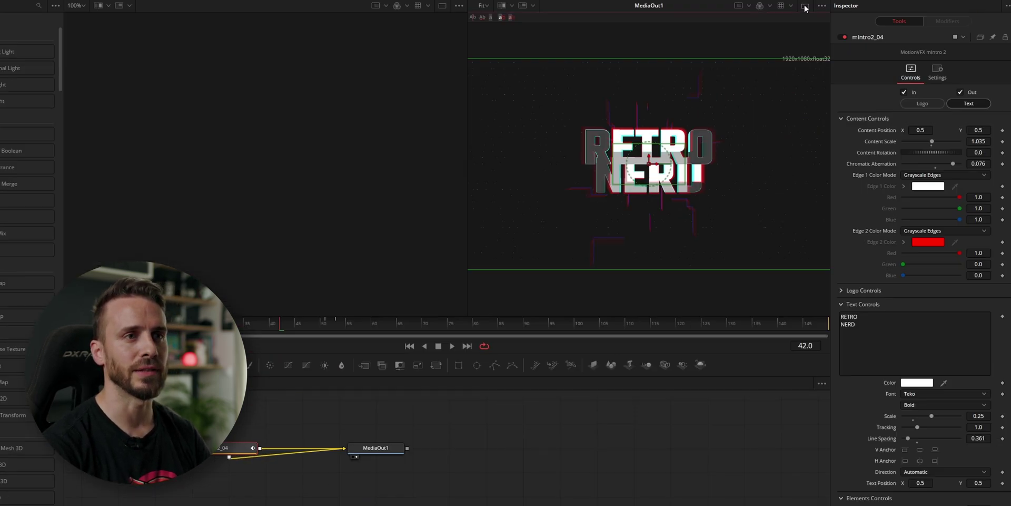
pyautogui.click(805, 6)
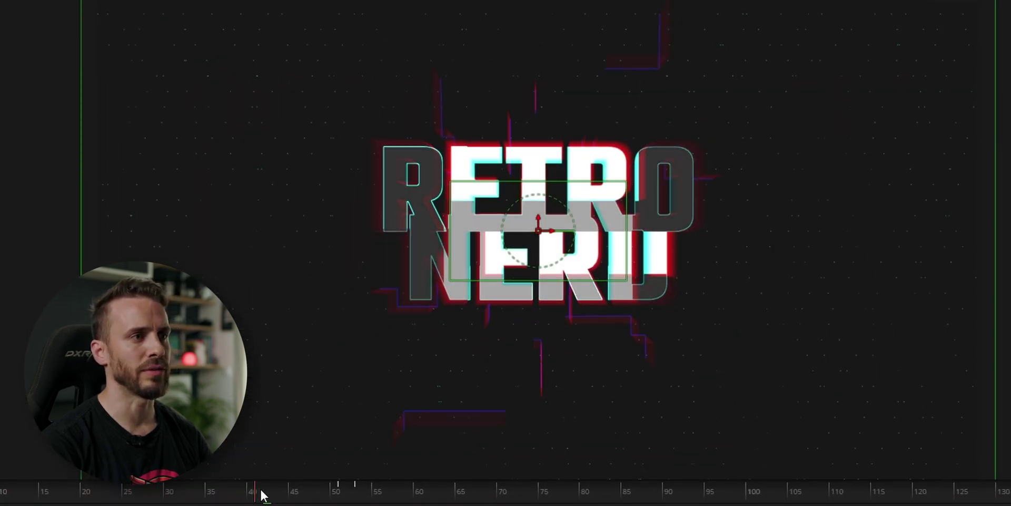
pyautogui.moveTo(262, 495); pyautogui.dragTo(438, 498)
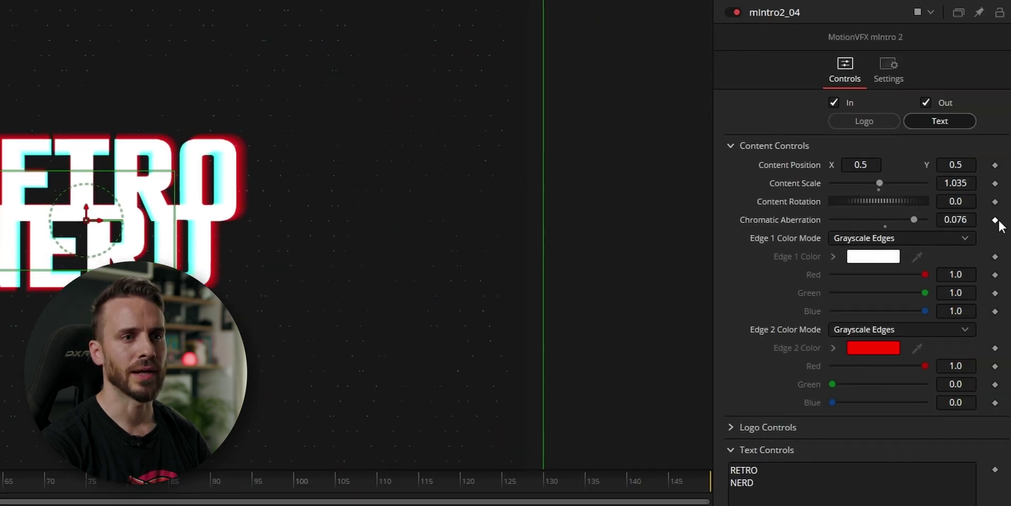
pyautogui.click(995, 219)
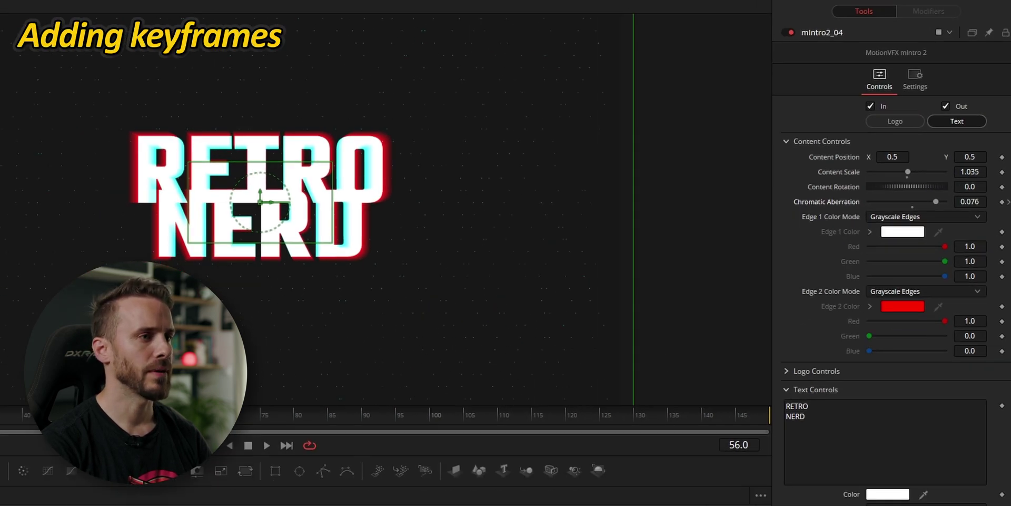
# Keyframe Chromatic Aberration at 0.015 on frame 42 and show the Keyframes editor
pyautogui.moveTo(136, 437); pyautogui.dragTo(44, 437)
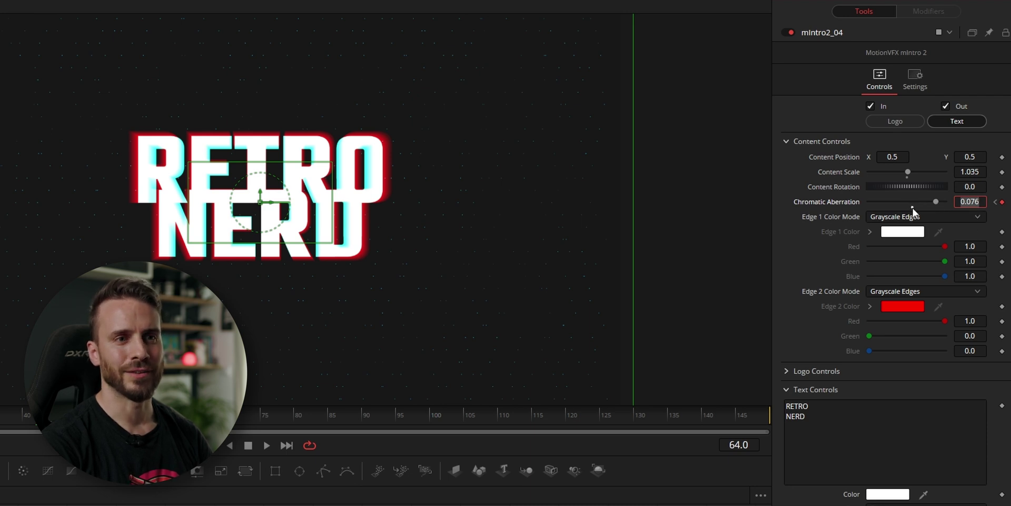
pyautogui.press('Return')
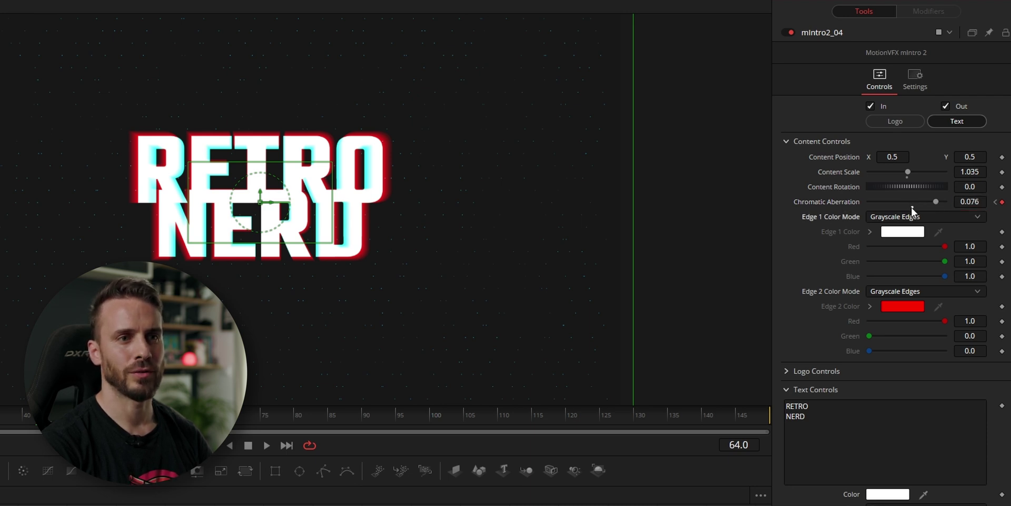
pyautogui.click(911, 206)
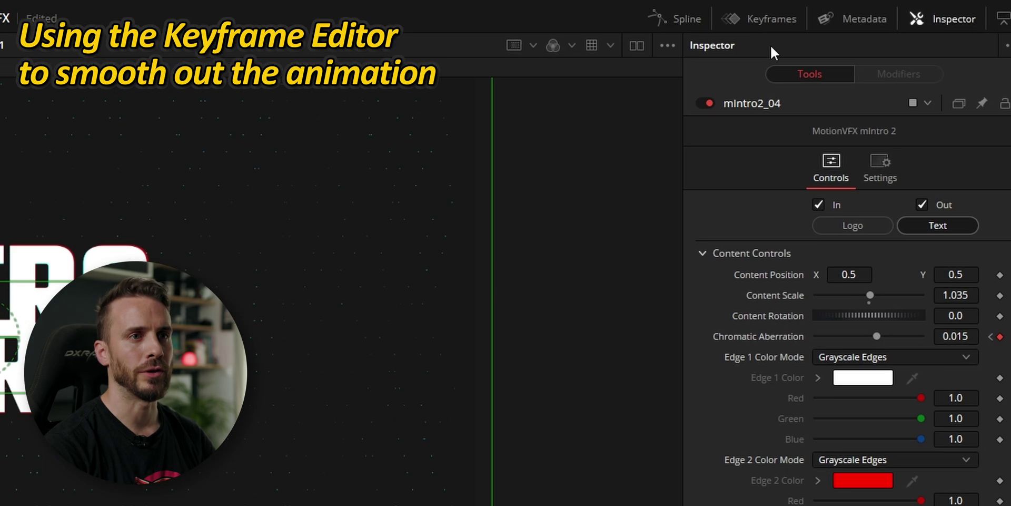
pyautogui.click(750, 18)
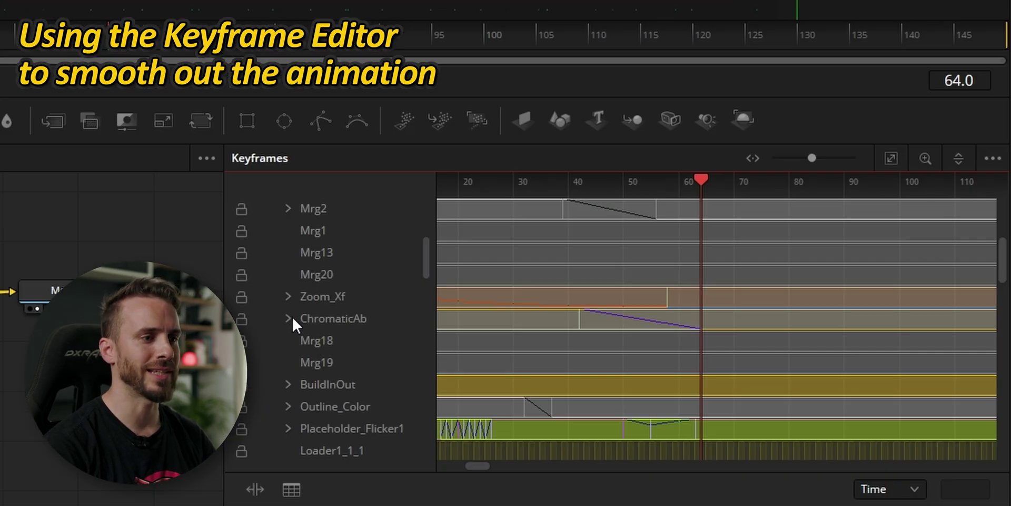
# Smooth the later ChromaticAb keyframe so the aberration eases in along a curve
pyautogui.click(288, 318)
pyautogui.moveTo(753, 337); pyautogui.dragTo(529, 381)
pyautogui.press('s')
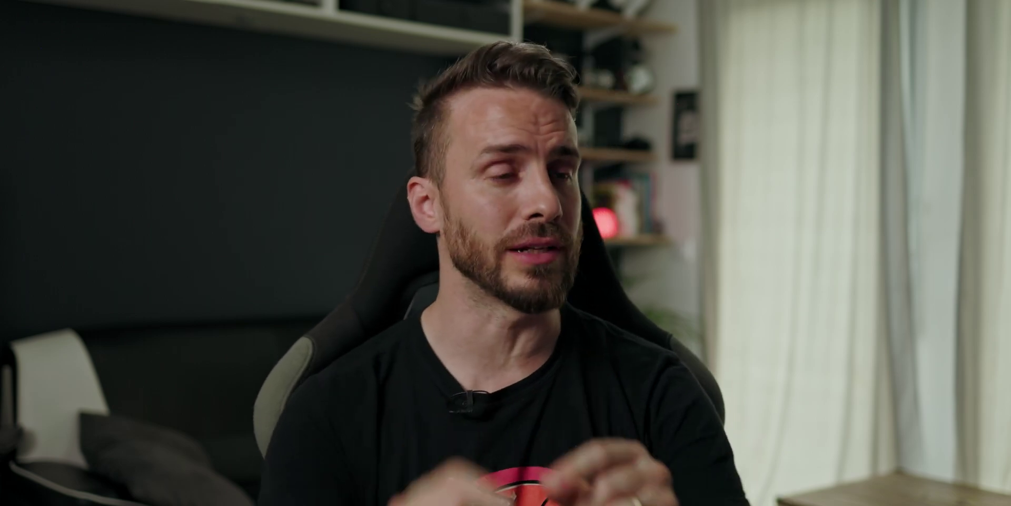
pyautogui.click(869, 90)
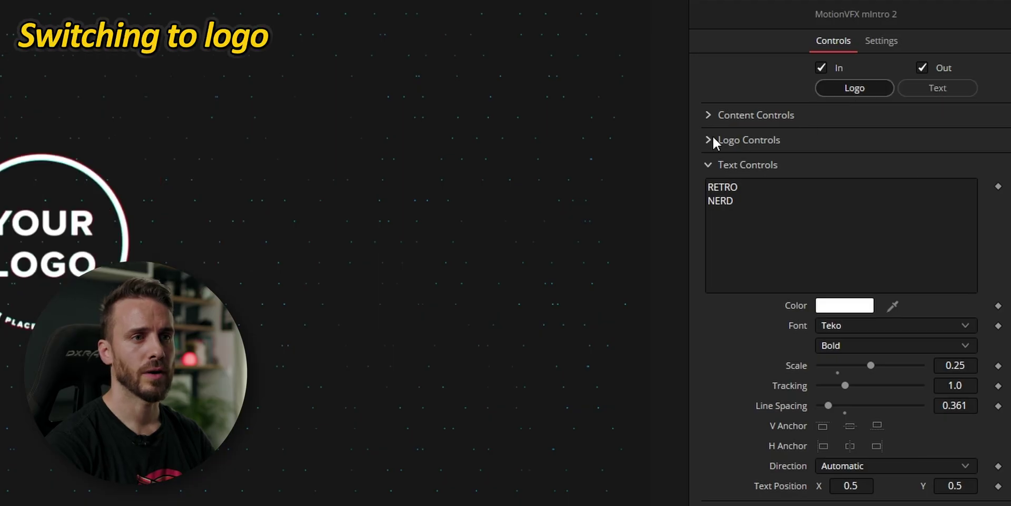
# Load the custom C&B logo at scale 0.47, Position X about 0.477, and play it back
pyautogui.click(711, 140)
pyautogui.click(853, 179)
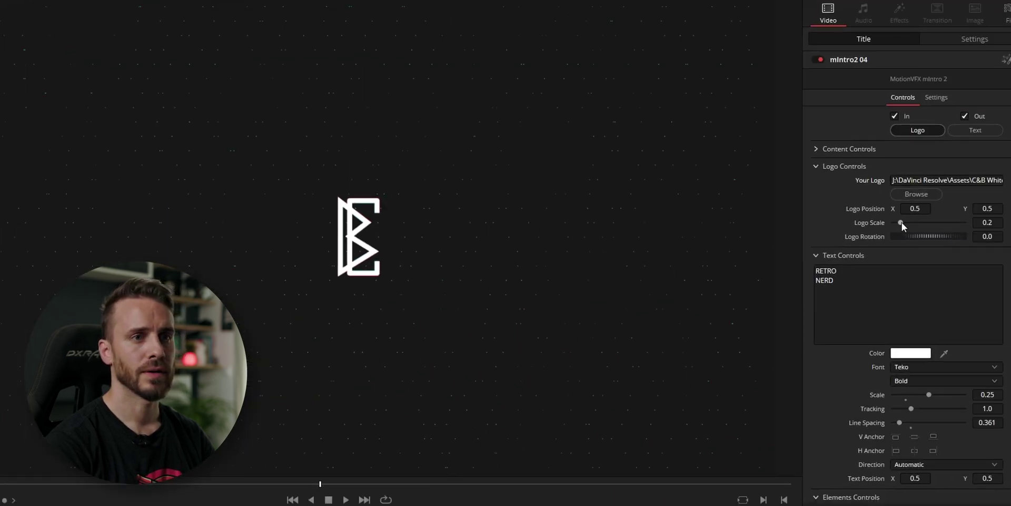
pyautogui.moveTo(901, 223); pyautogui.dragTo(911, 221)
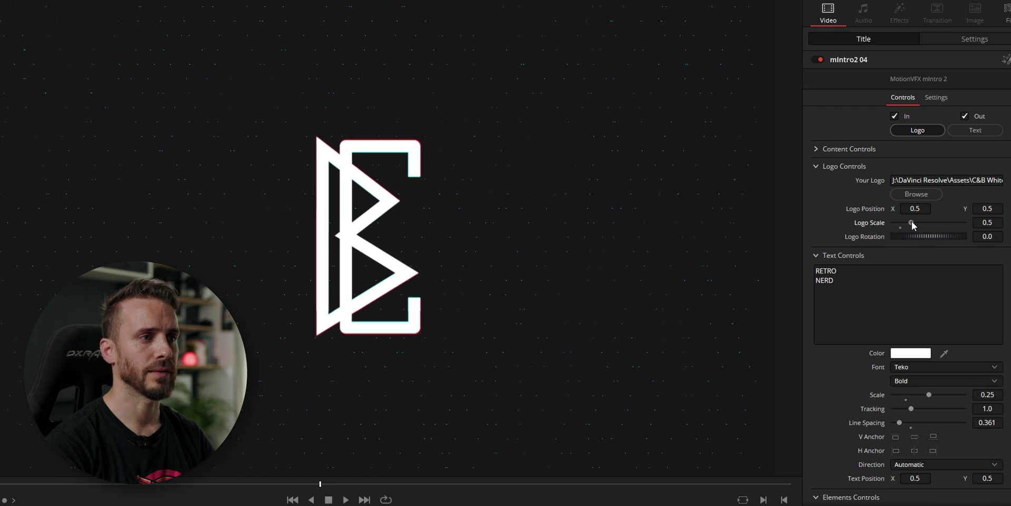
pyautogui.moveTo(990, 222); pyautogui.dragTo(823, 202)
pyautogui.moveTo(904, 206)
pyautogui.mouseDown()
pyautogui.moveTo(889, 206)
pyautogui.moveTo(917, 206)
pyautogui.mouseUp()
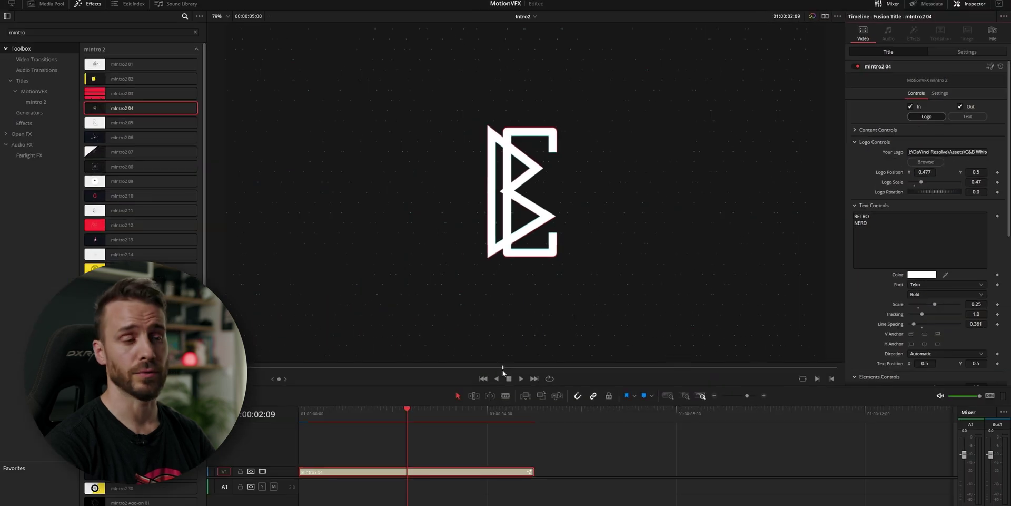
pyautogui.click(502, 369)
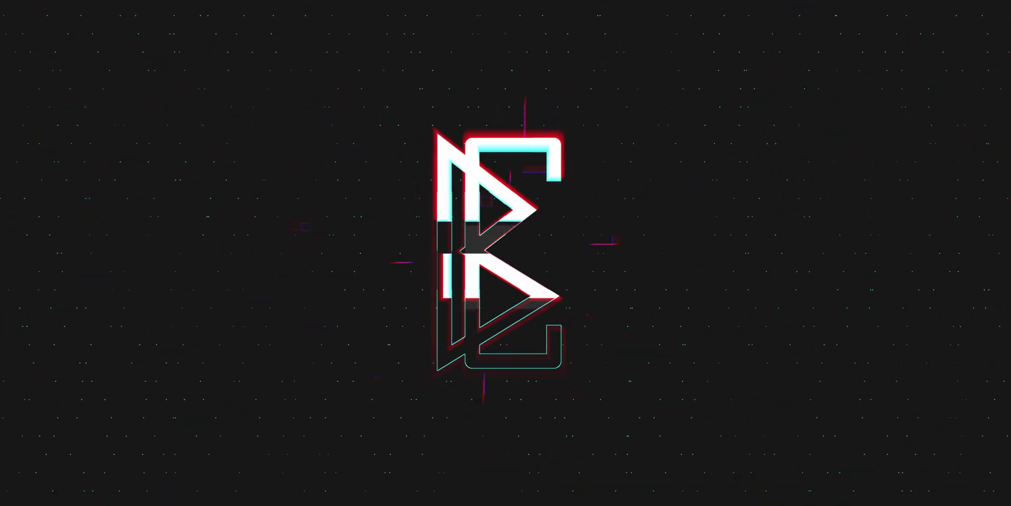